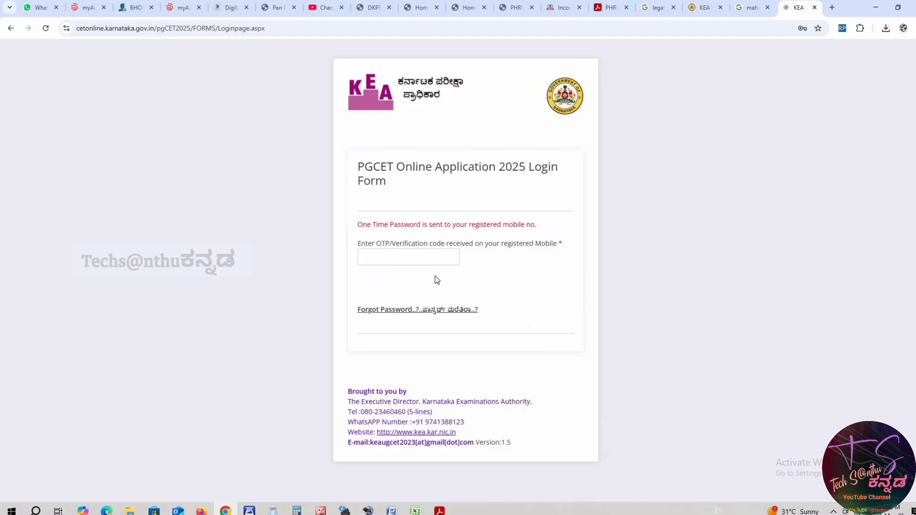
# - Enter the verification code received on the registered mobile and log in to the PGCET 2025 application
pyautogui.click(432, 264)
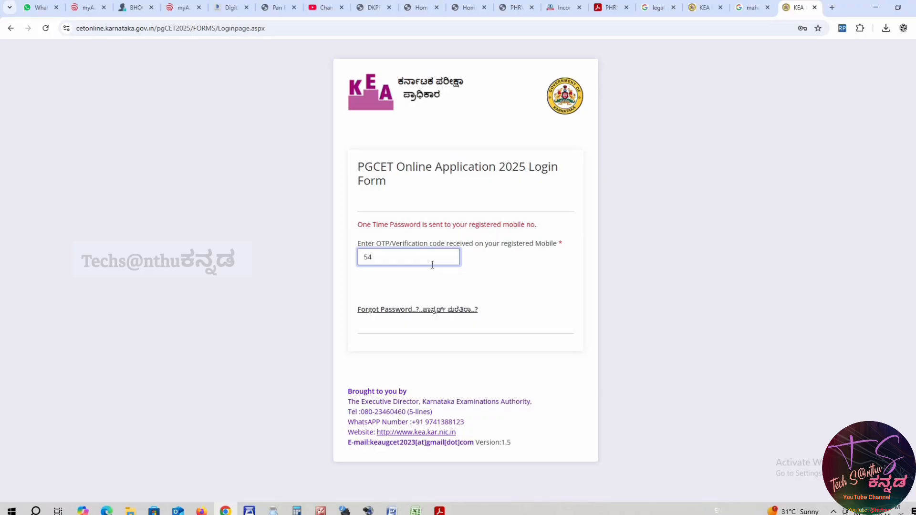
pyautogui.click(459, 279)
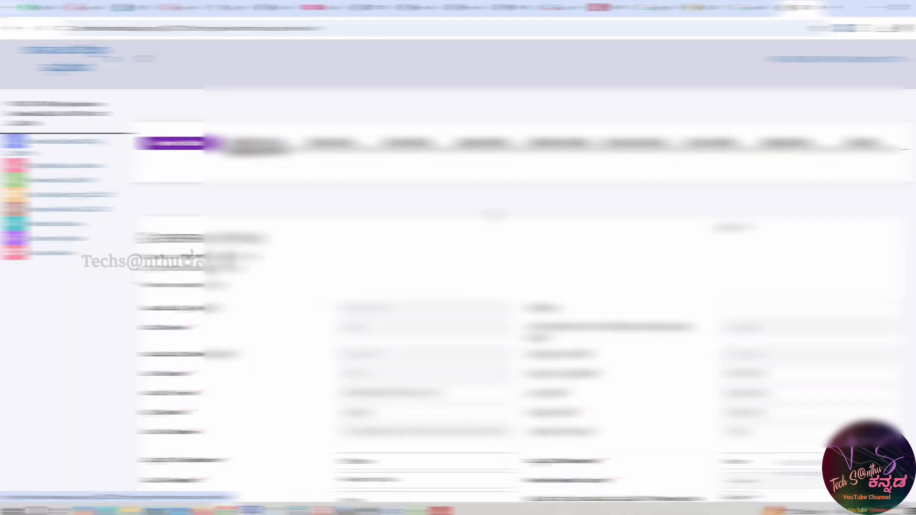
# - Save the general details, dismiss the confirmation message, and continue to the eligibility clause page
pyautogui.scroll(-5, 516, 377)
pyautogui.click(517, 375)
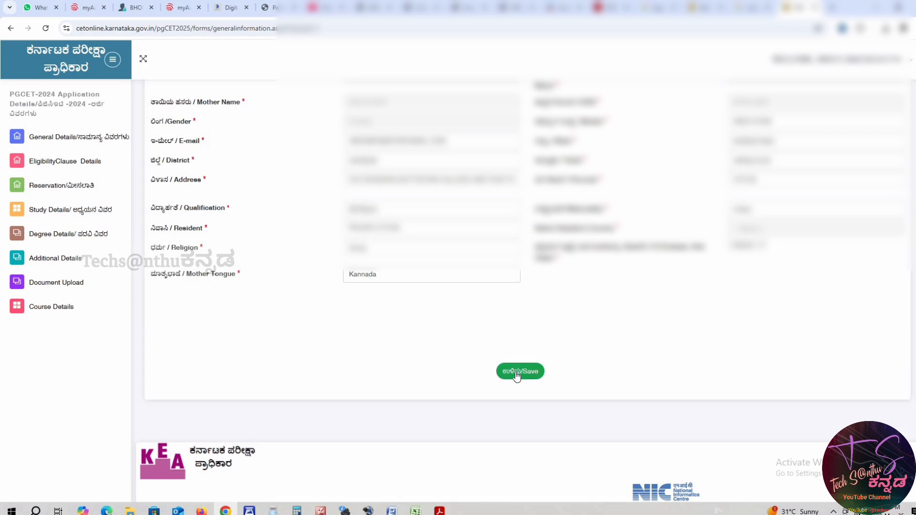
pyautogui.click(549, 237)
pyautogui.scroll(-2, 480, 350)
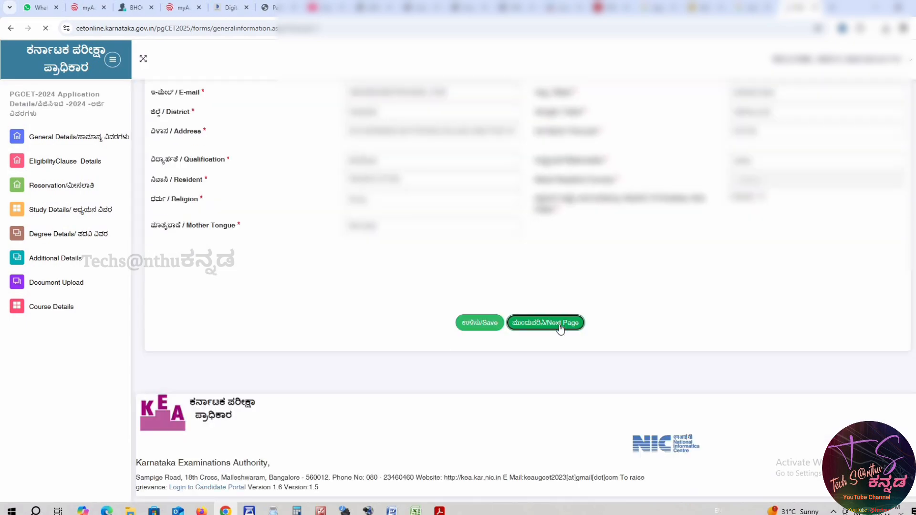
pyautogui.click(560, 323)
# - Save the PUC / 12th study and eligibility clause details, and continue to the reservation page
pyautogui.scroll(-10, 362, 377)
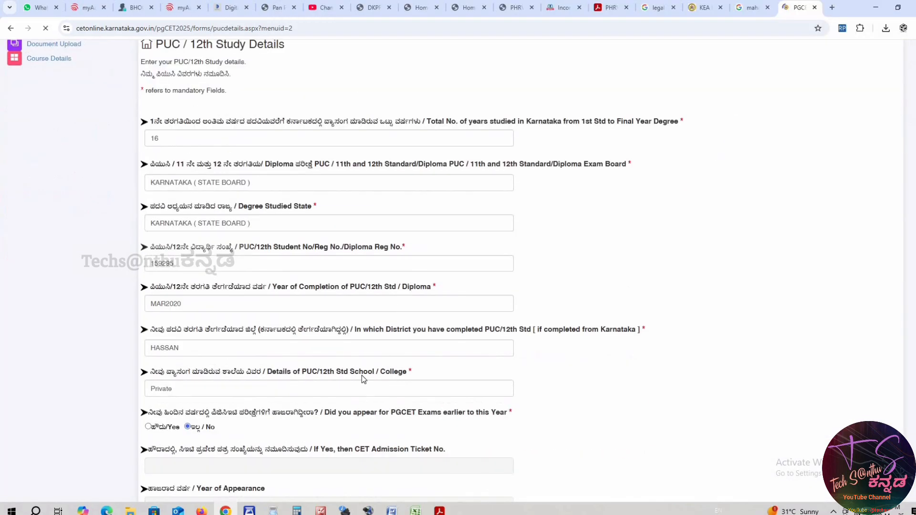
pyautogui.click(527, 335)
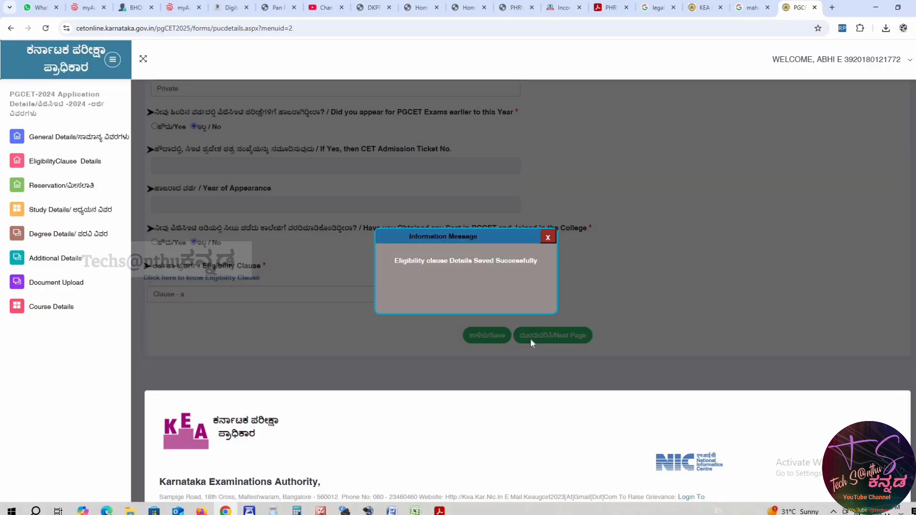
pyautogui.click(548, 239)
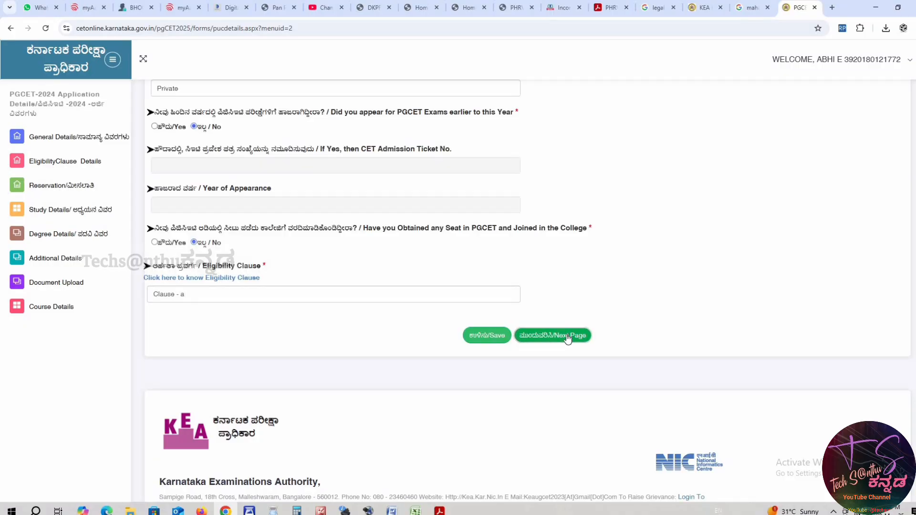
pyautogui.click(567, 336)
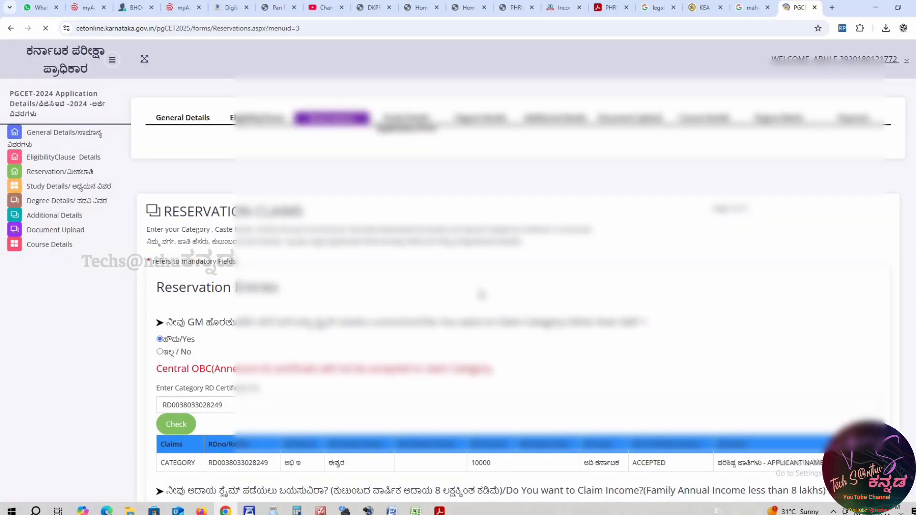
# - Review the category and income reservation claims, save them, and continue to the study details page
pyautogui.scroll(-9, 484, 295)
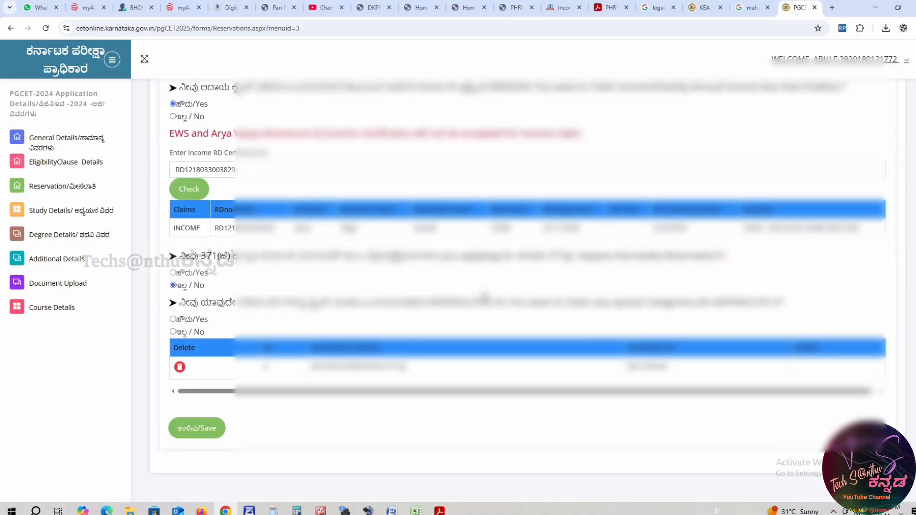
pyautogui.scroll(3, 485, 296)
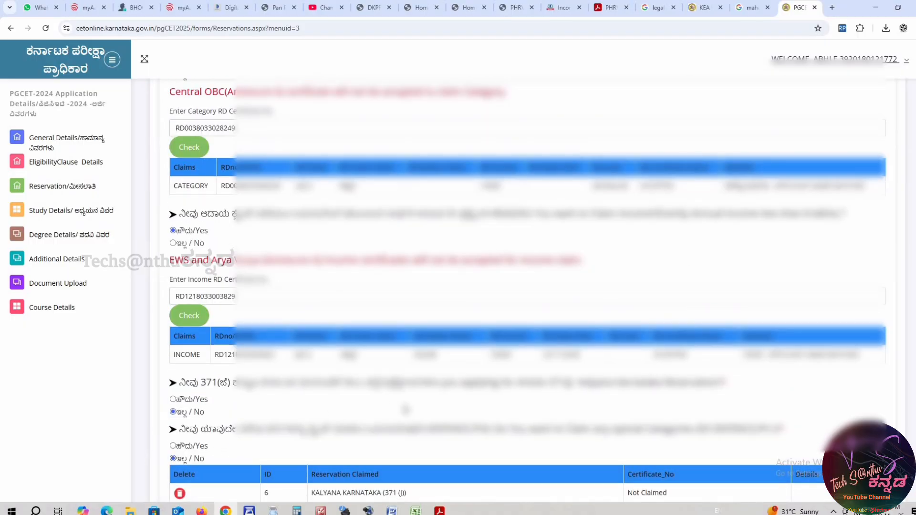
pyautogui.scroll(3, 469, 395)
pyautogui.scroll(-5, 470, 395)
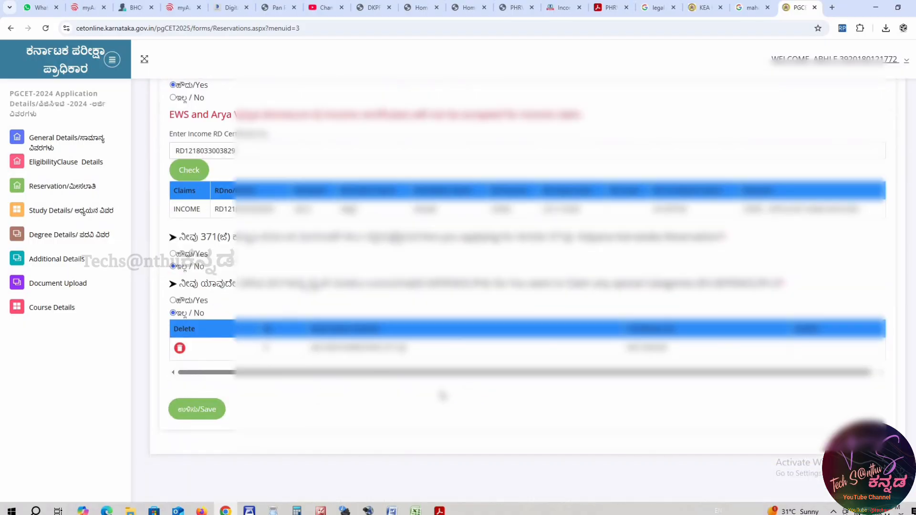
pyautogui.click(211, 411)
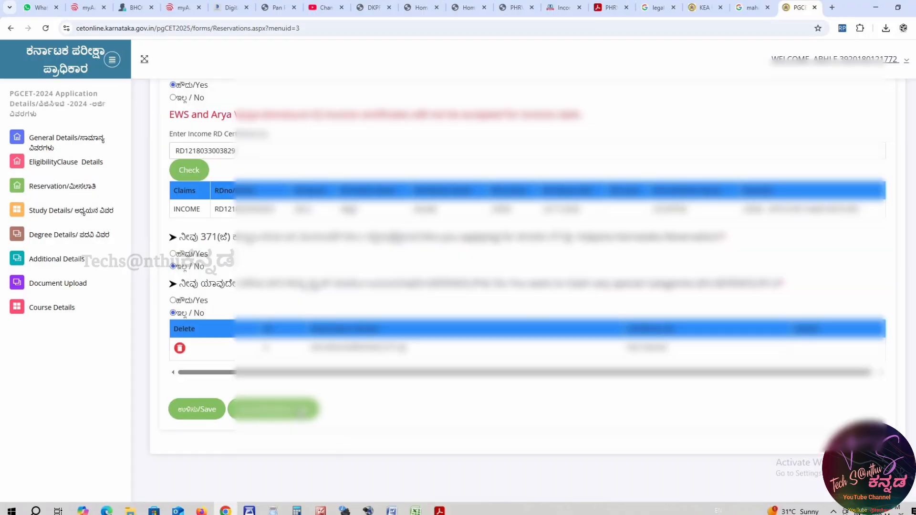
pyautogui.click(305, 416)
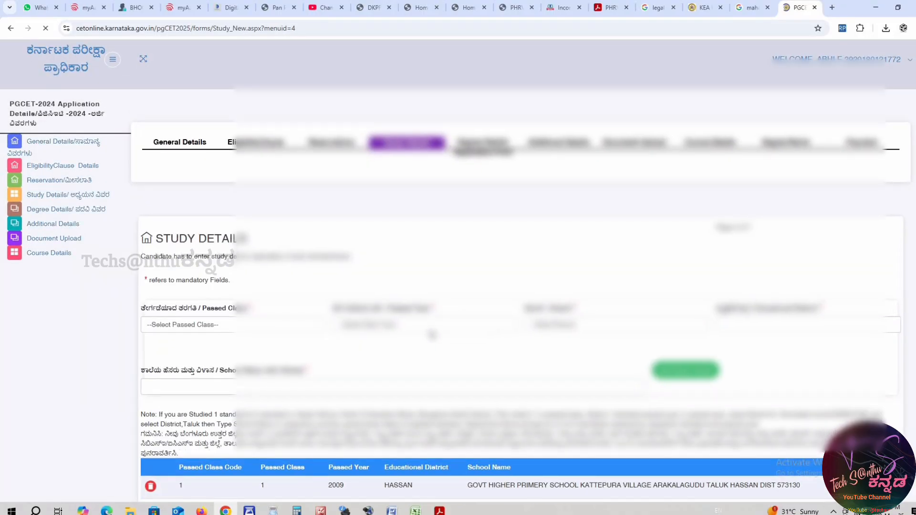
# - Go through the class-wise study details and continue to the degree details page
pyautogui.scroll(-10, 429, 337)
pyautogui.scroll(-2, 417, 338)
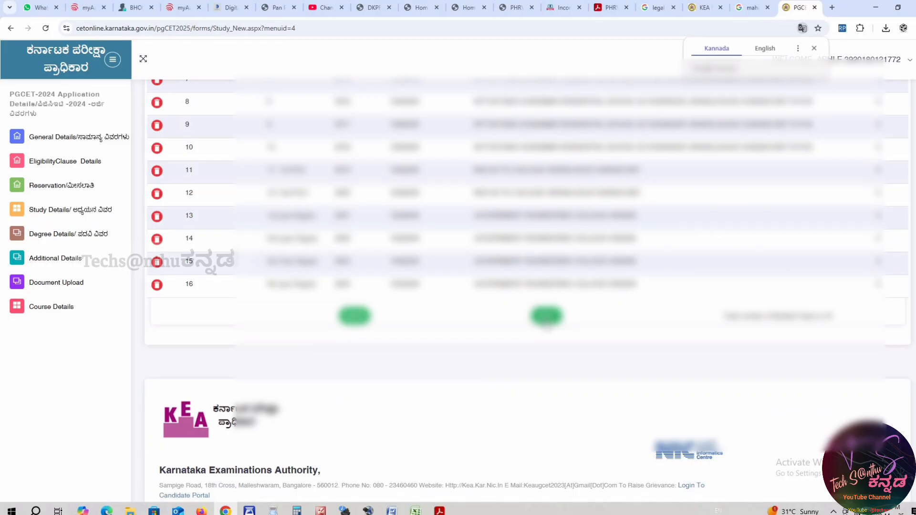
pyautogui.click(547, 317)
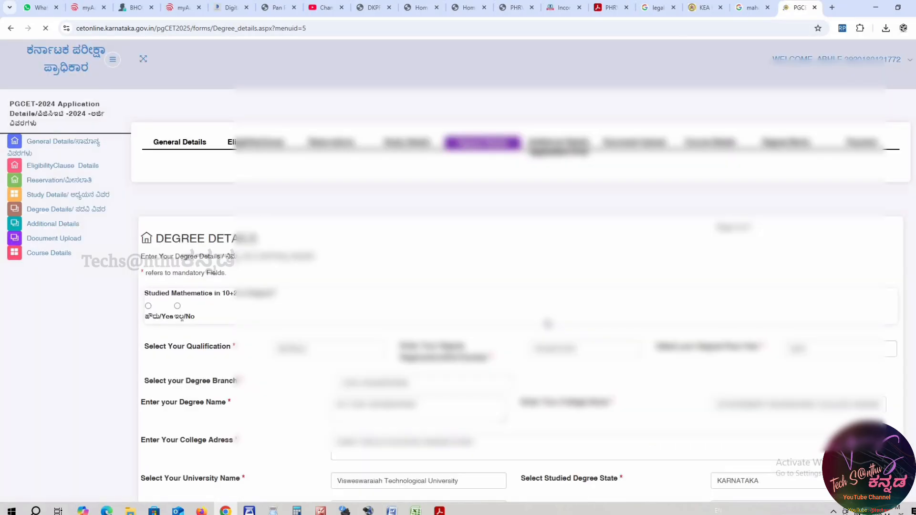
# - Answer Yes to having studied mathematics in the degree details, save them, and continue to the additional details page
pyautogui.scroll(-4, 527, 366)
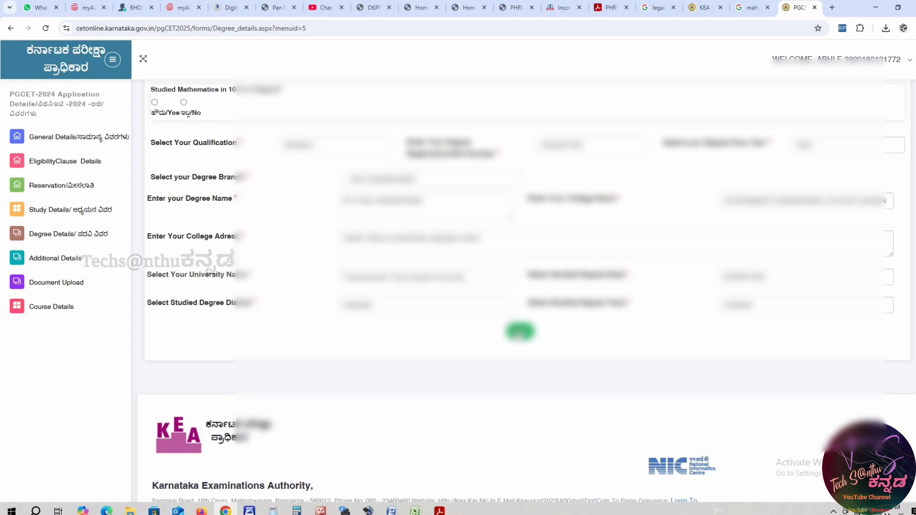
pyautogui.click(521, 333)
pyautogui.click(548, 236)
pyautogui.click(155, 102)
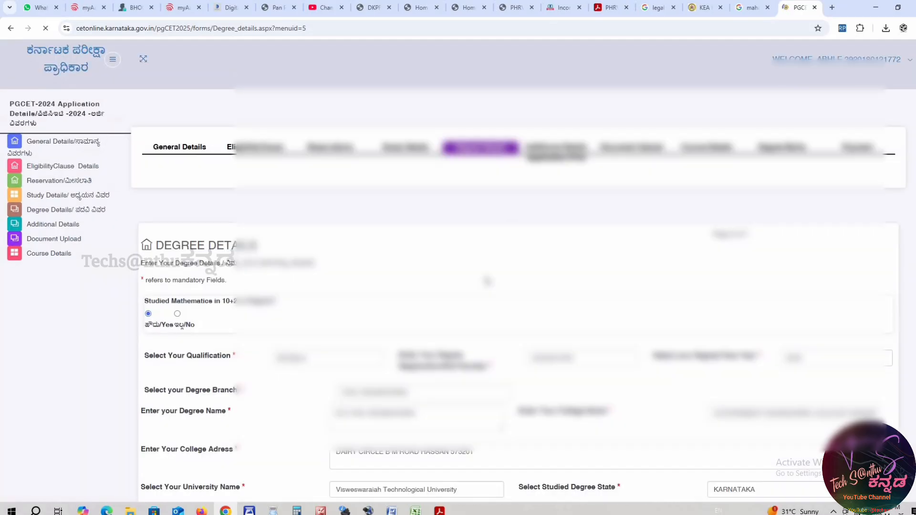
pyautogui.scroll(-5, 515, 292)
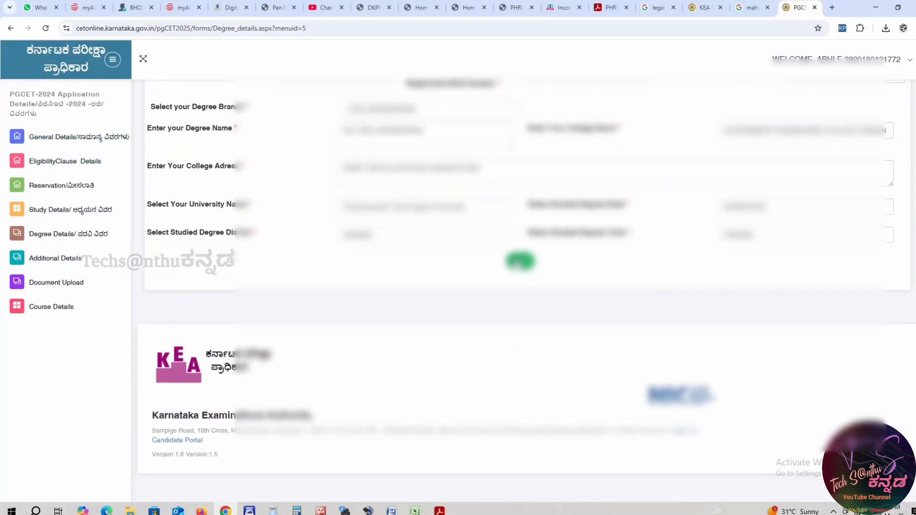
pyautogui.click(521, 261)
pyautogui.click(549, 237)
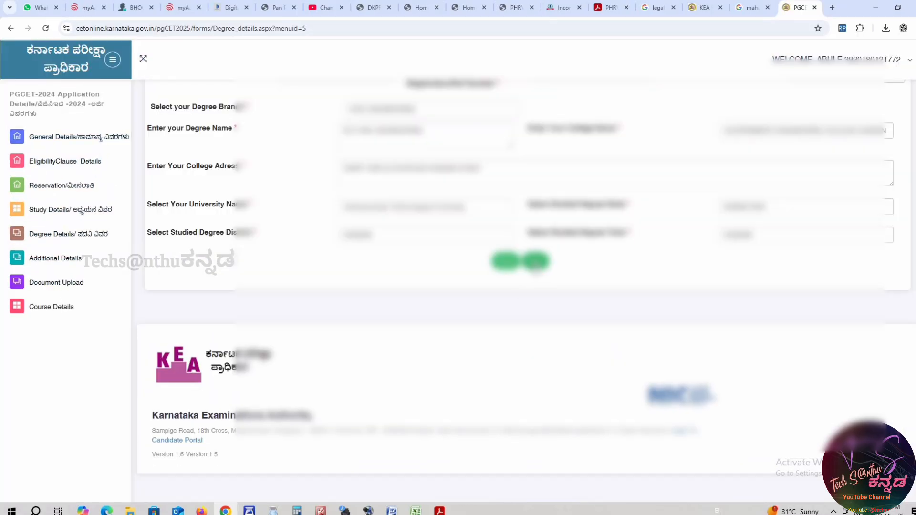
pyautogui.click(536, 261)
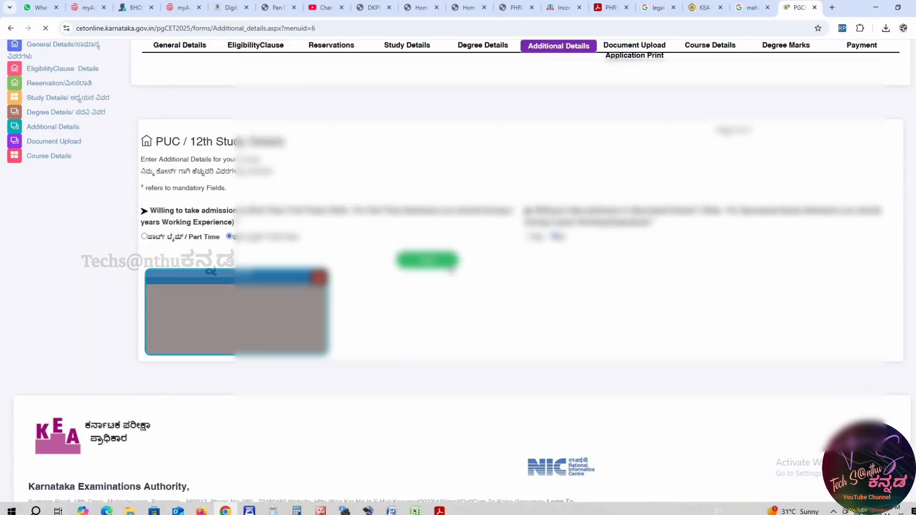
# - Continue through the additional details, document upload and course selection pages to the degree marks entry
pyautogui.click(454, 291)
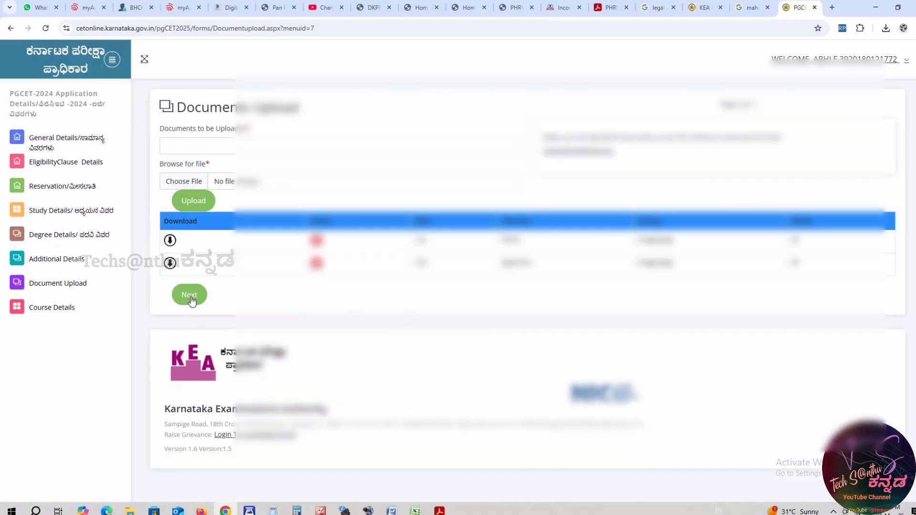
pyautogui.click(190, 298)
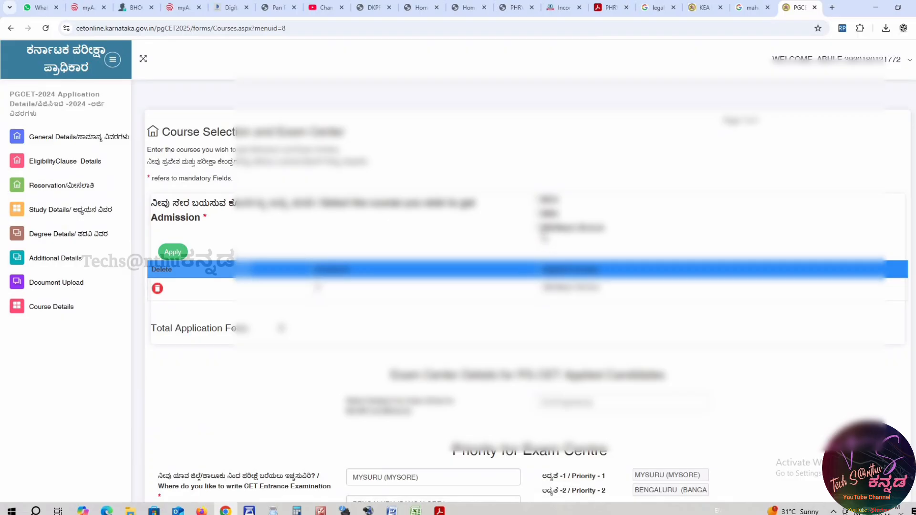
pyautogui.scroll(-5, 572, 310)
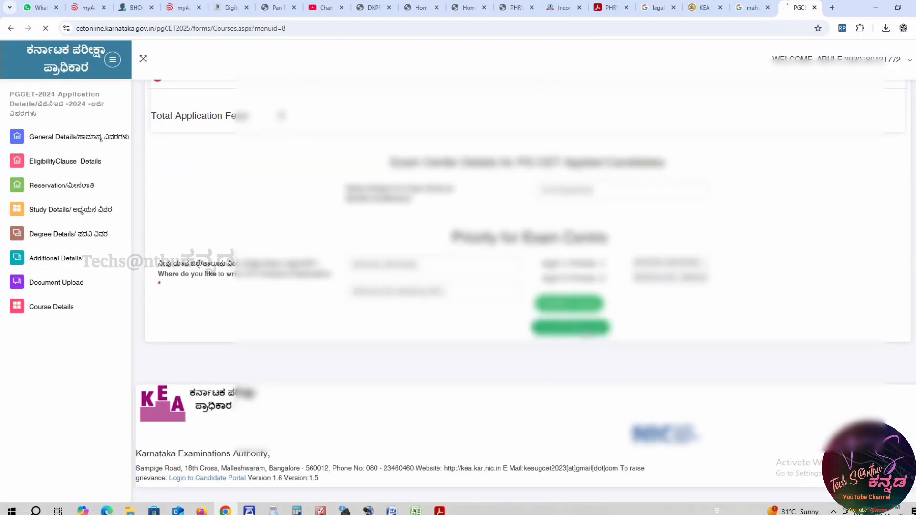
pyautogui.click(586, 334)
# - Select Visweswaraiah Technological University as the Karnataka university in the degree marks form
pyautogui.scroll(-5, 389, 179)
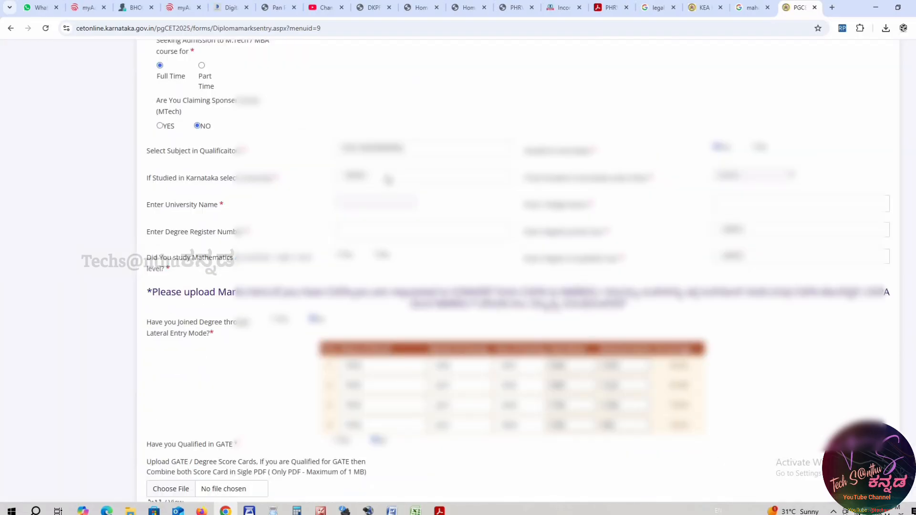
pyautogui.click(389, 178)
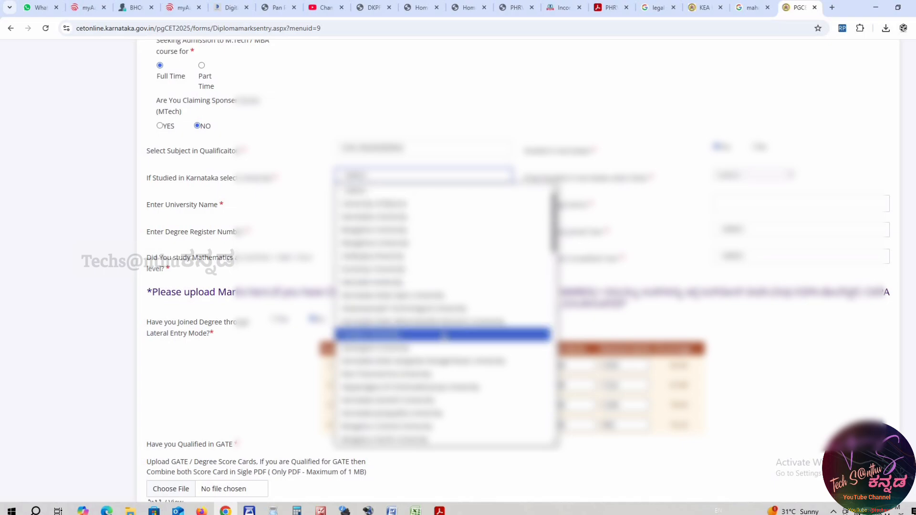
pyautogui.click(466, 309)
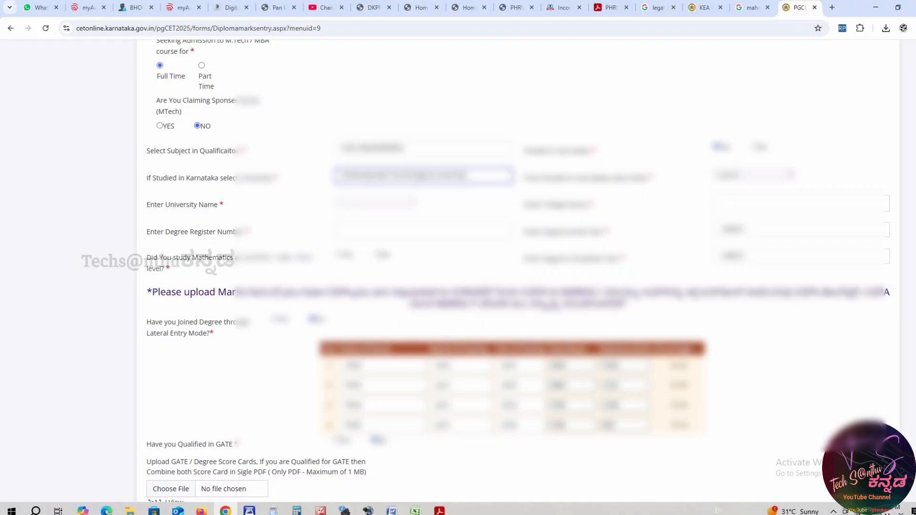
# - Fill in the college name and the candidate's degree register number from the saved suggestions
pyautogui.click(801, 204)
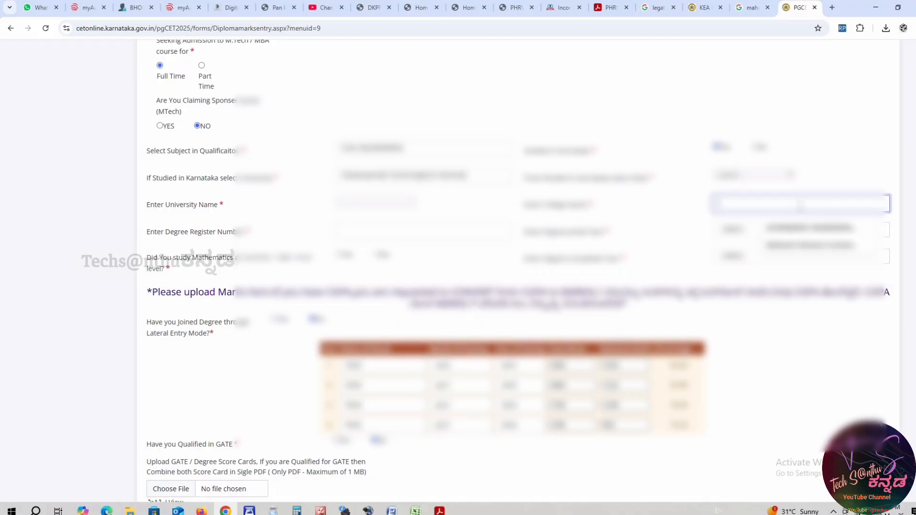
pyautogui.click(813, 228)
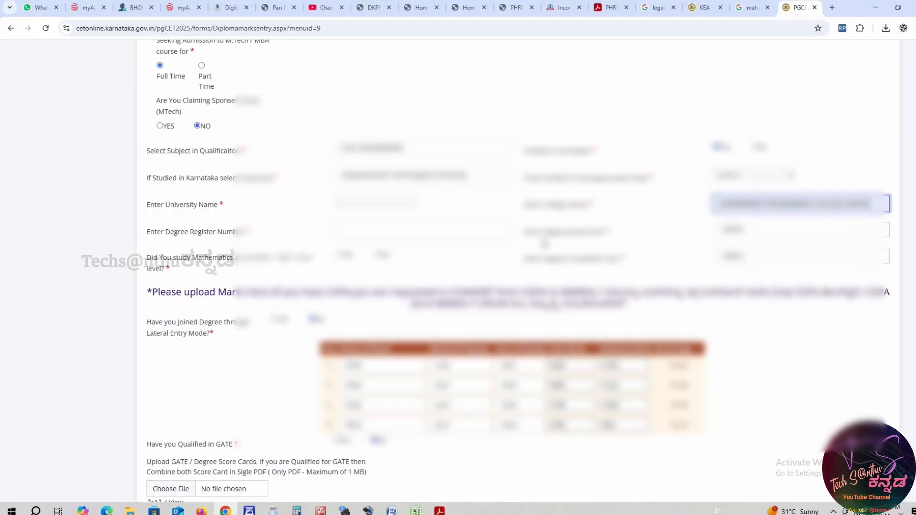
pyautogui.click(401, 233)
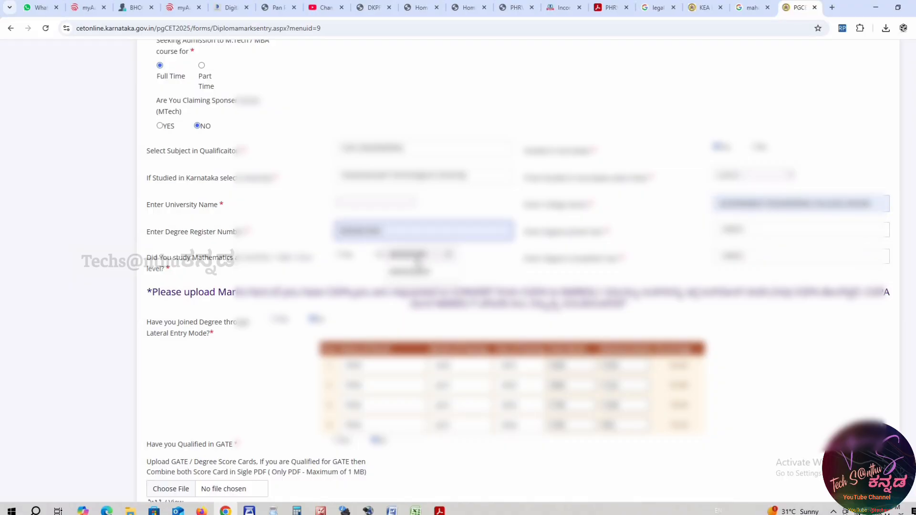
pyautogui.click(418, 260)
# - Select the year the degree was joined and the year it was completed
pyautogui.click(763, 236)
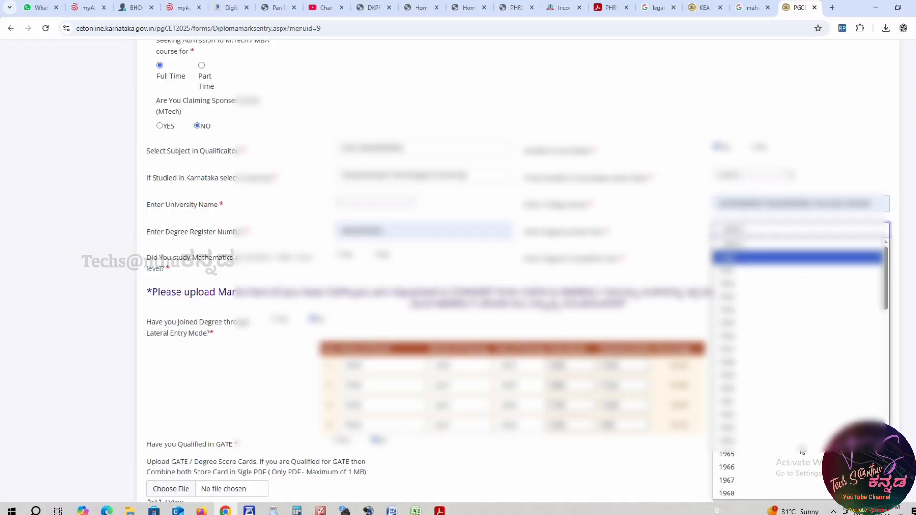
pyautogui.scroll(-15, 801, 450)
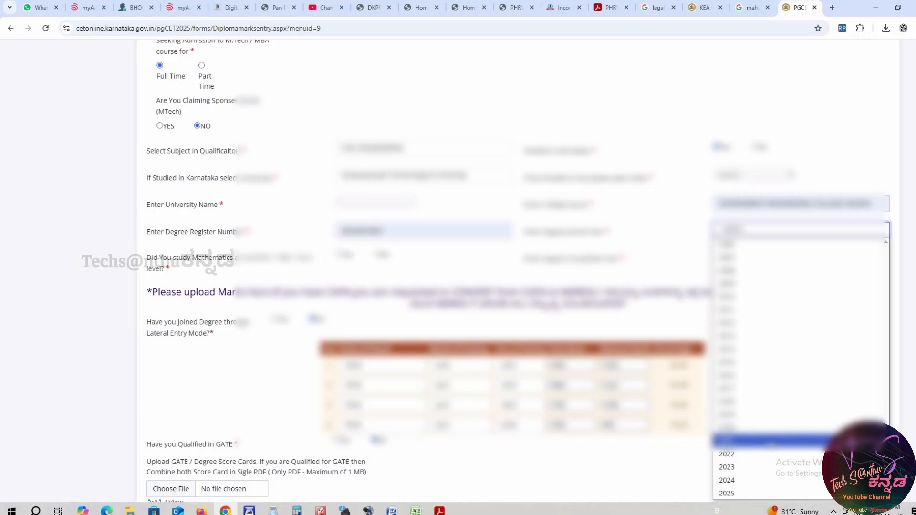
pyautogui.click(768, 429)
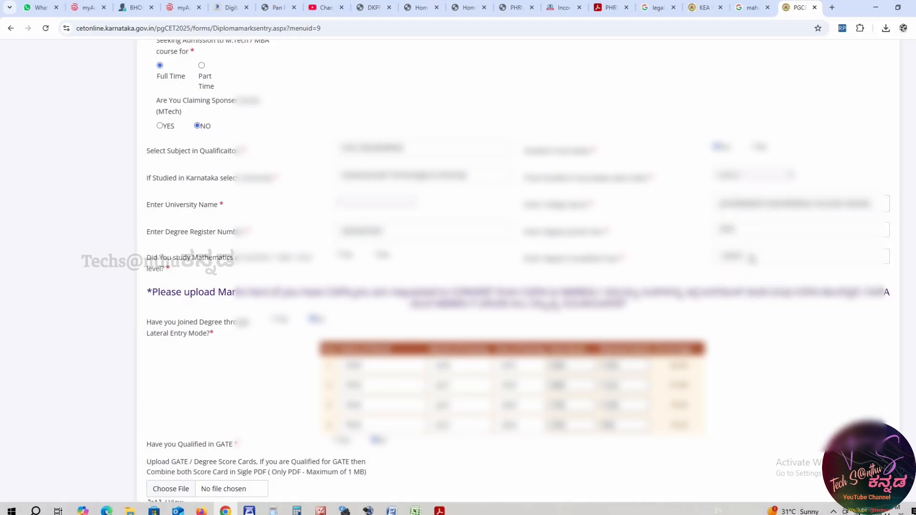
pyautogui.click(751, 258)
pyautogui.click(745, 336)
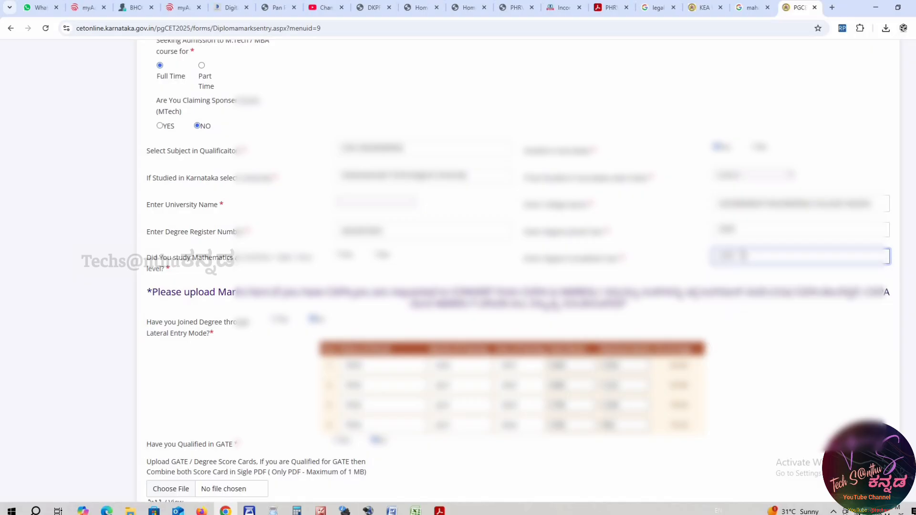
pyautogui.click(743, 256)
pyautogui.click(783, 343)
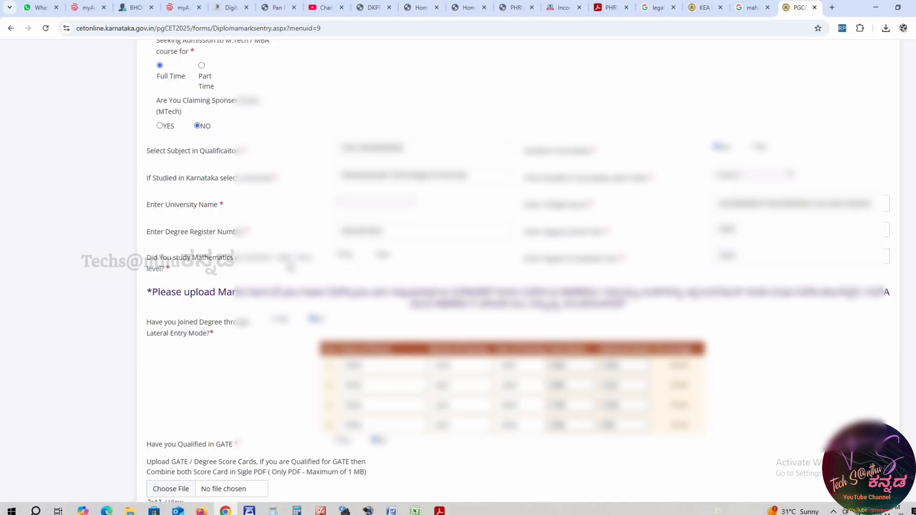
# - Answer Yes to the question about having studied mathematics in the degree marks form
pyautogui.click(340, 255)
pyautogui.scroll(-2, 594, 320)
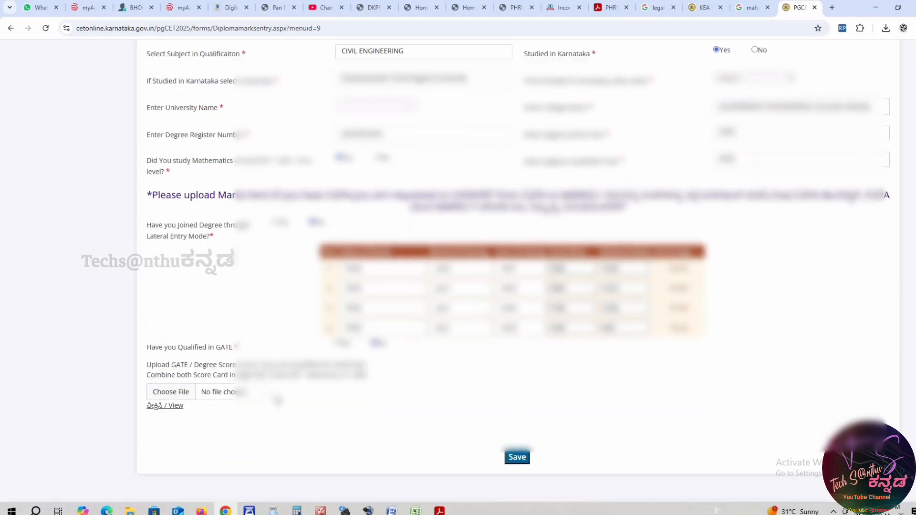
# - Save the degree details and marks entry and dismiss the information message
pyautogui.click(517, 458)
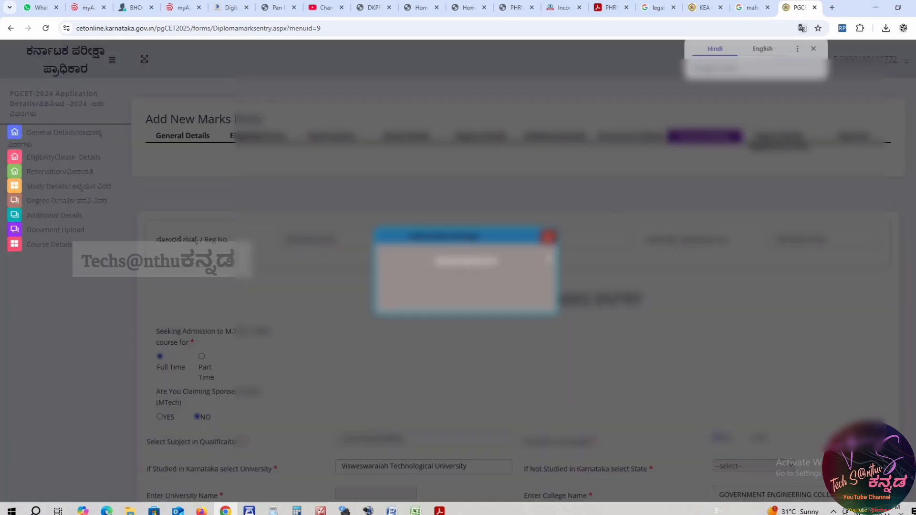
pyautogui.click(549, 238)
# - Upload the candidate's degree marks PDF from the Desktop as the GATE / Degree Score Card file
pyautogui.scroll(-8, 551, 220)
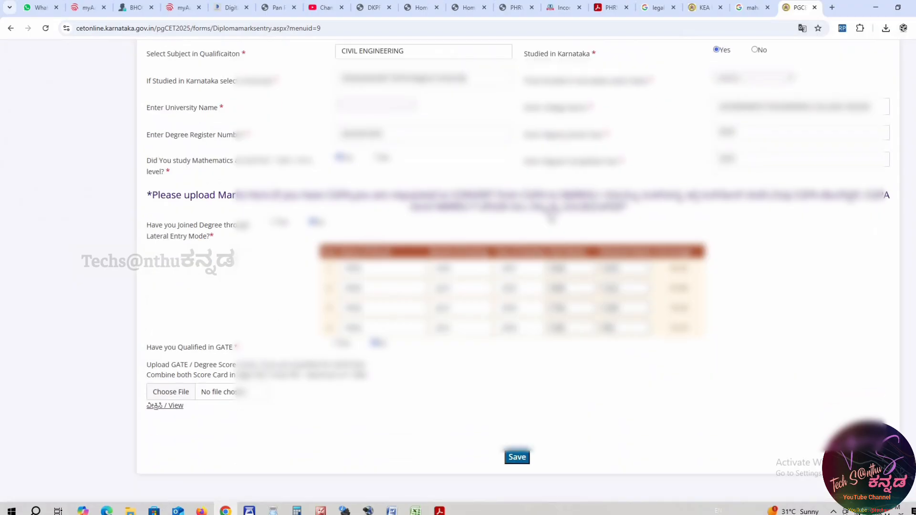
pyautogui.scroll(-3, 403, 276)
pyautogui.click(188, 279)
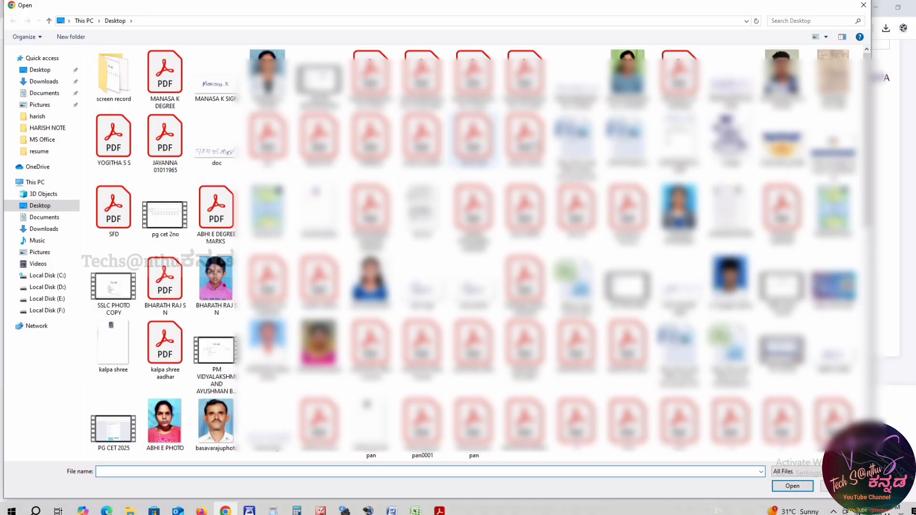
pyautogui.write('shashi aahdara')
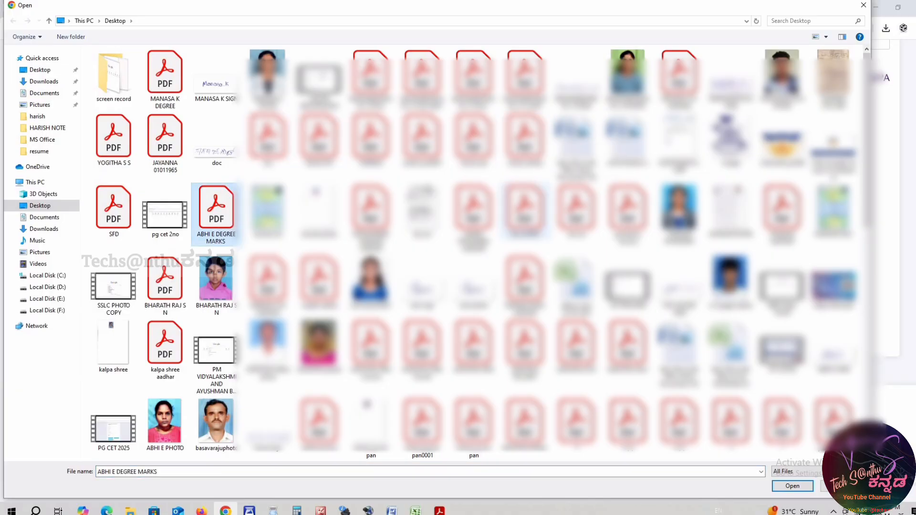
pyautogui.click(793, 485)
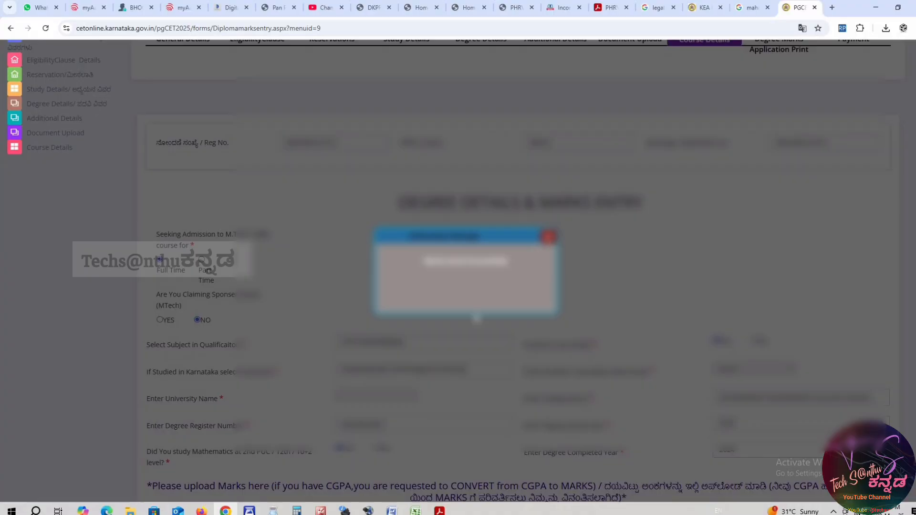
# - Proceed from the degree marks entry through the online payment page to the application print page
pyautogui.scroll(-4, 519, 342)
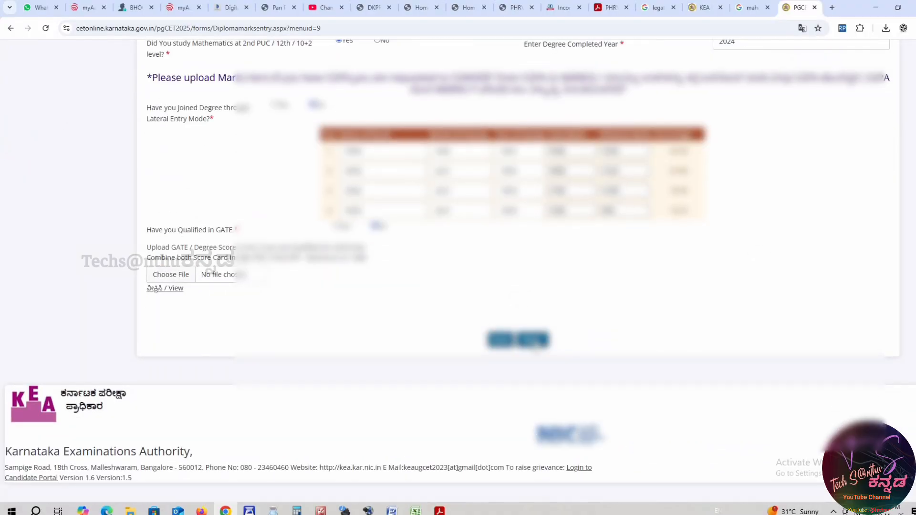
pyautogui.click(533, 339)
pyautogui.scroll(-5, 428, 311)
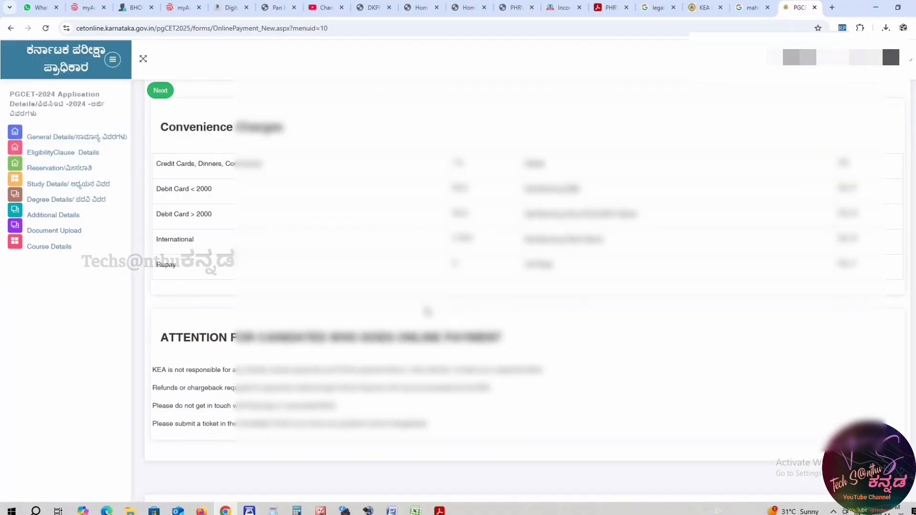
pyautogui.click(161, 90)
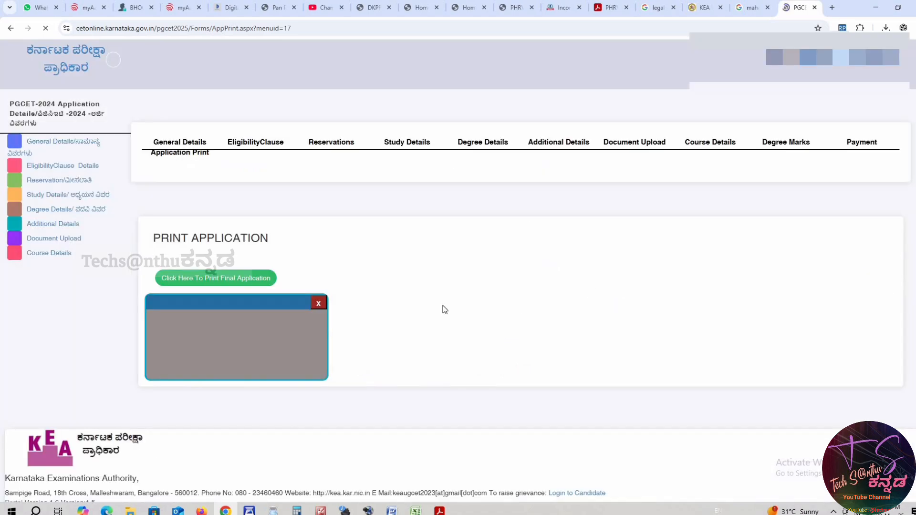
# - Generate the final application for printing and open the downloaded PDF in Adobe Acrobat Reader
pyautogui.click(244, 284)
pyautogui.click(231, 283)
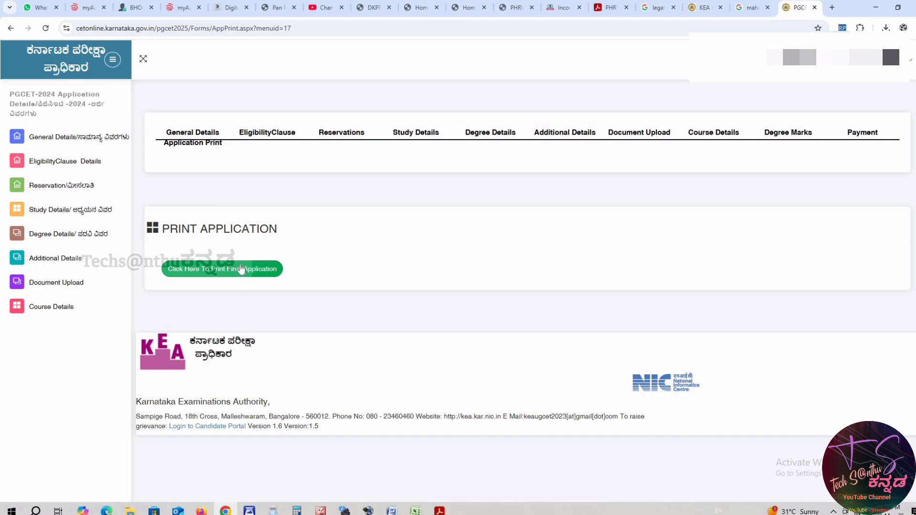
pyautogui.click(241, 270)
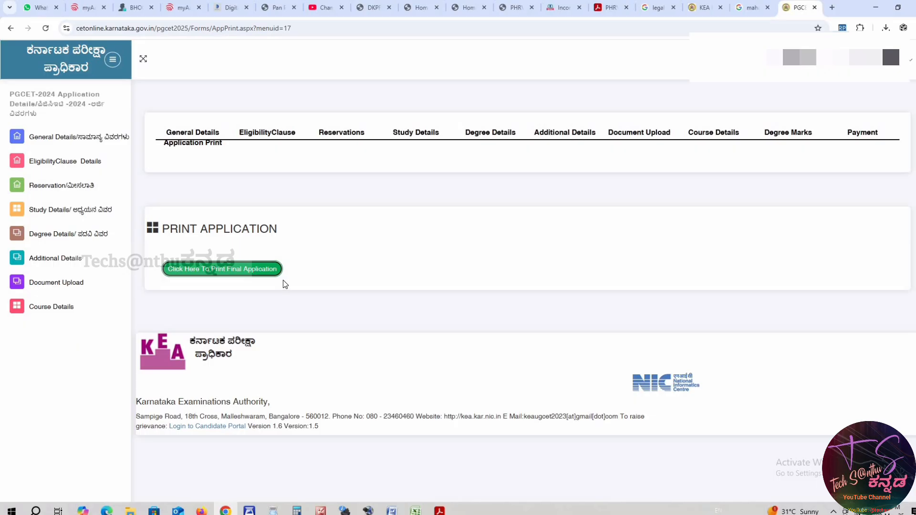
pyautogui.click(820, 63)
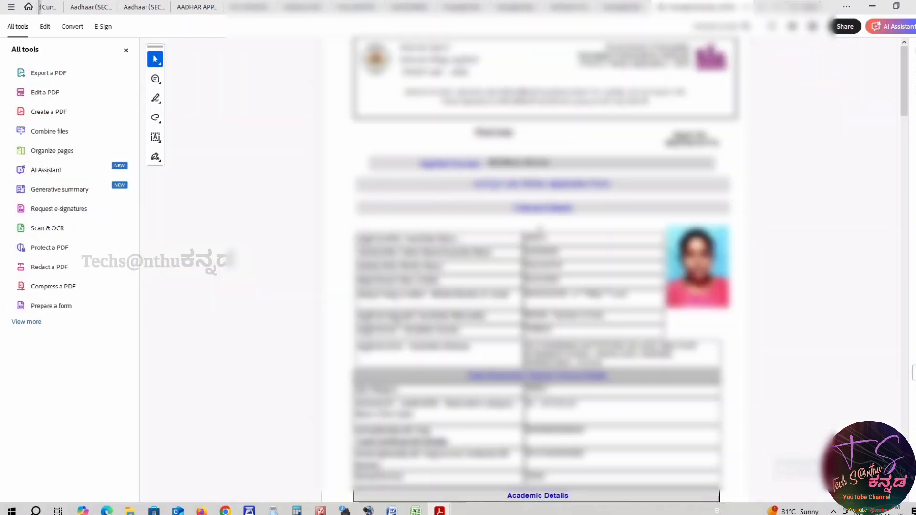
# - Print the application PDF after setting the printer options
pyautogui.scroll(-4, 782, 91)
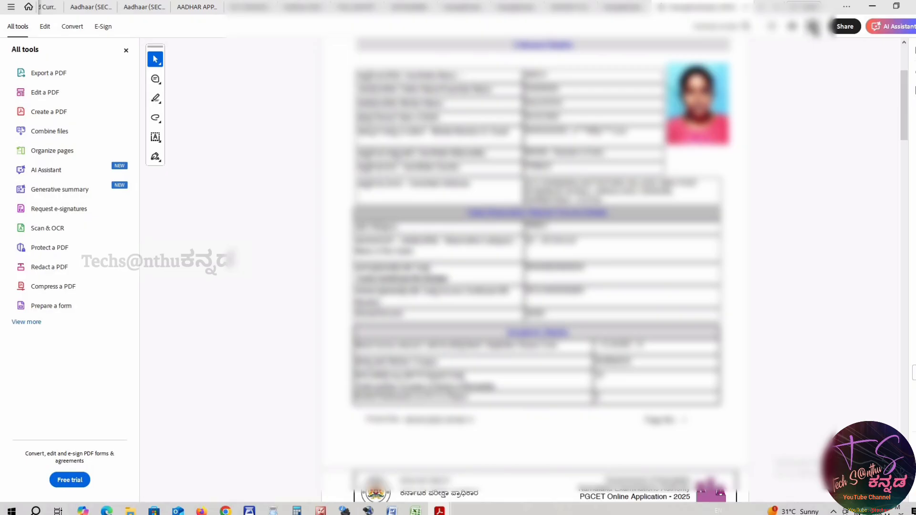
pyautogui.hotkey('ctrl', 'p')
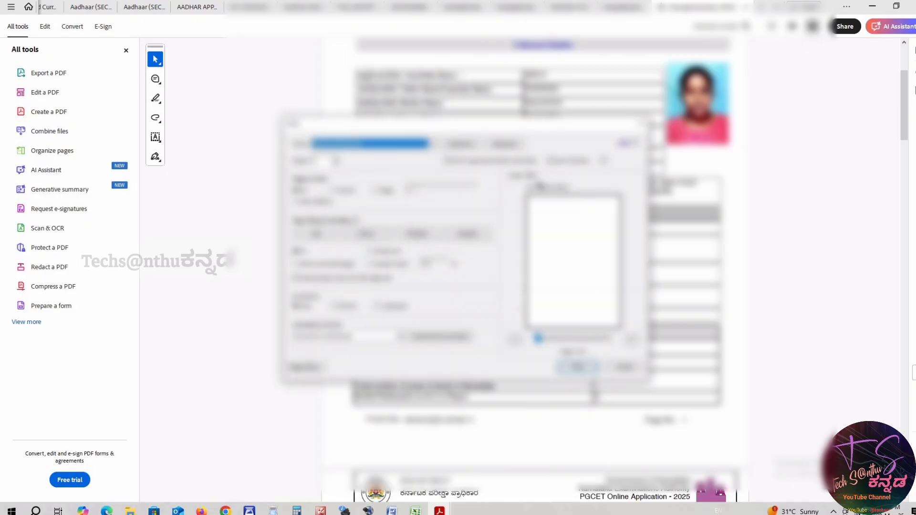
pyautogui.click(387, 187)
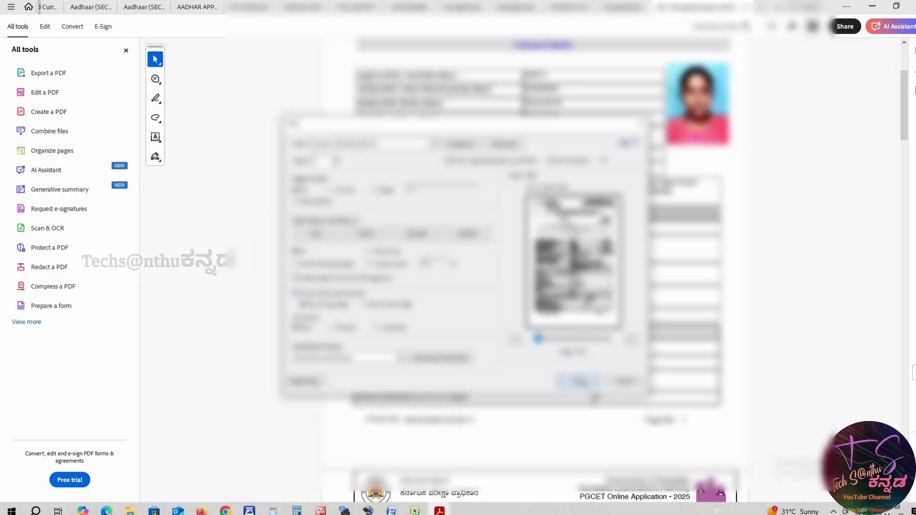
pyautogui.click(584, 374)
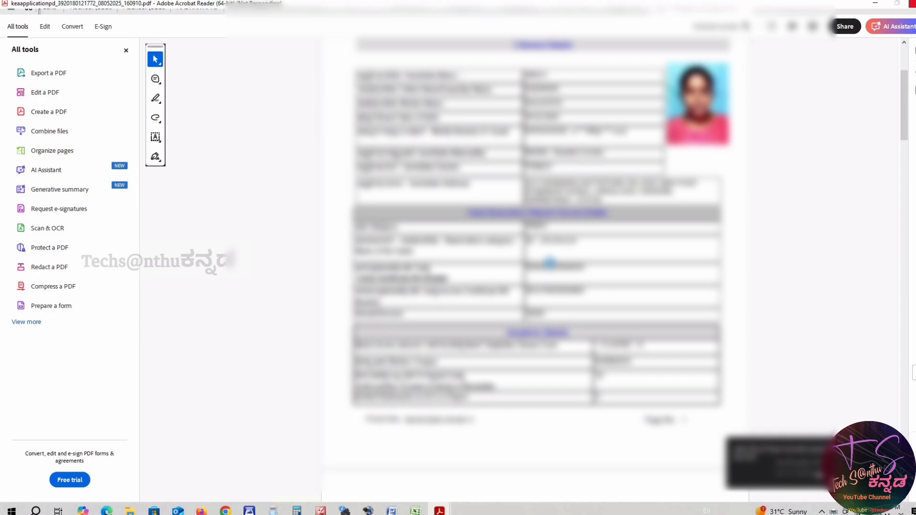
# - Examine the short text line beneath the header on the application PDF's first page
pyautogui.scroll(1, 548, 200)
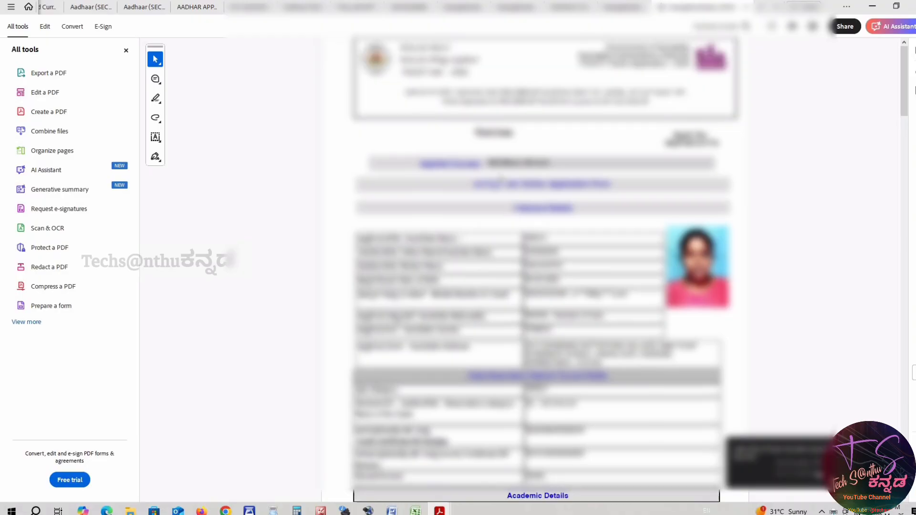
pyautogui.moveTo(472, 133); pyautogui.dragTo(521, 134)
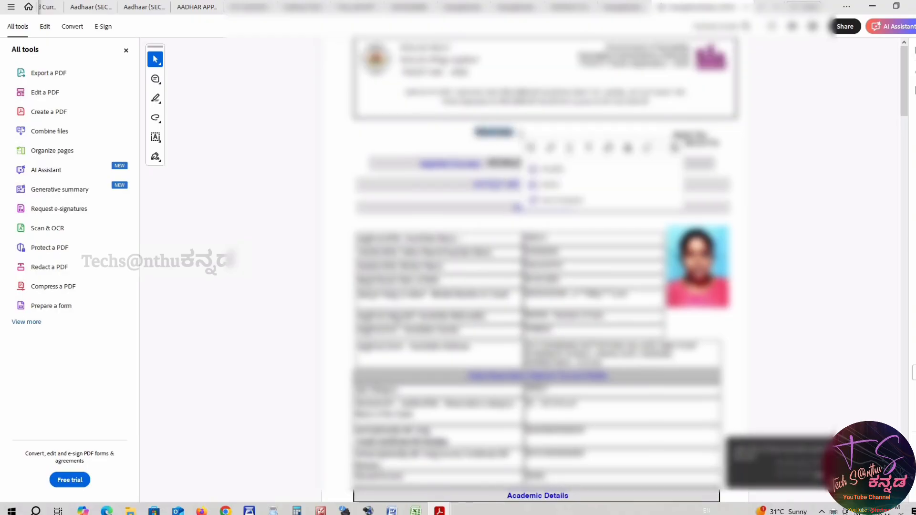
pyautogui.click(519, 133)
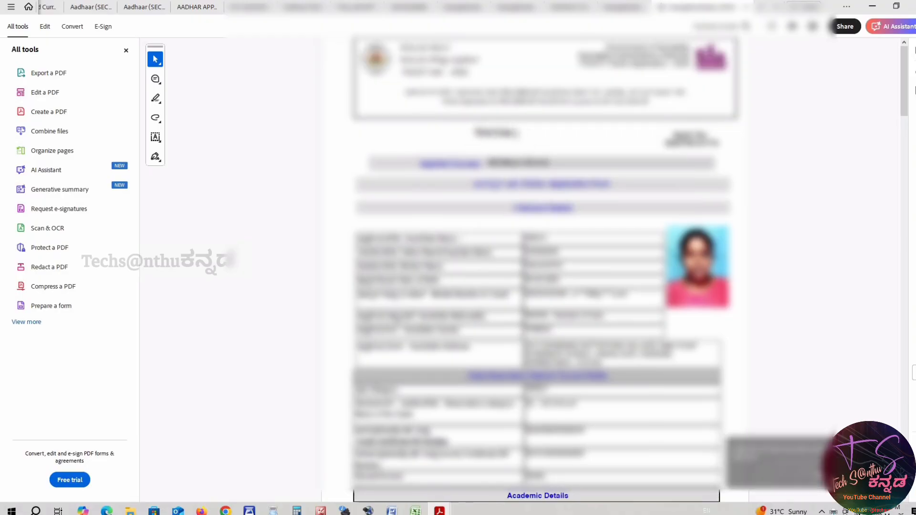
pyautogui.moveTo(519, 133); pyautogui.dragTo(473, 133)
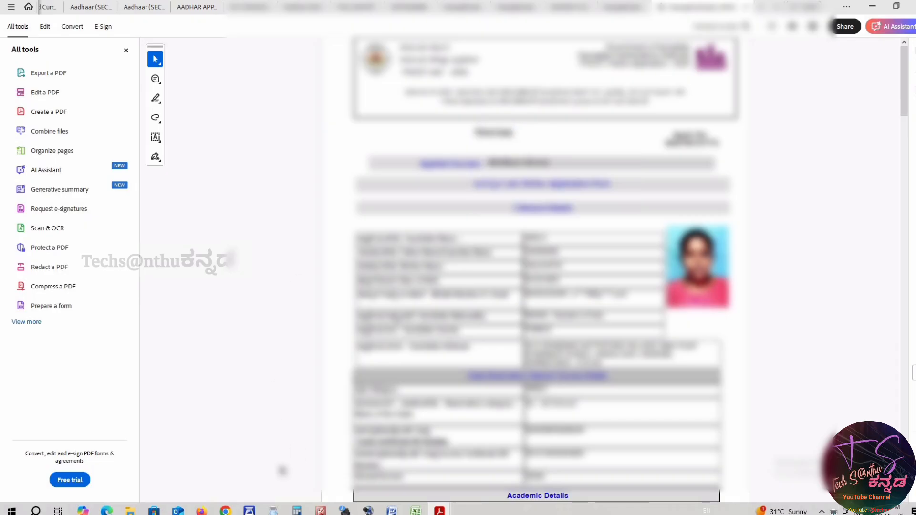
# - Switch back to the PGCET application print page in Chrome and dismiss the downloads list
pyautogui.click(225, 511)
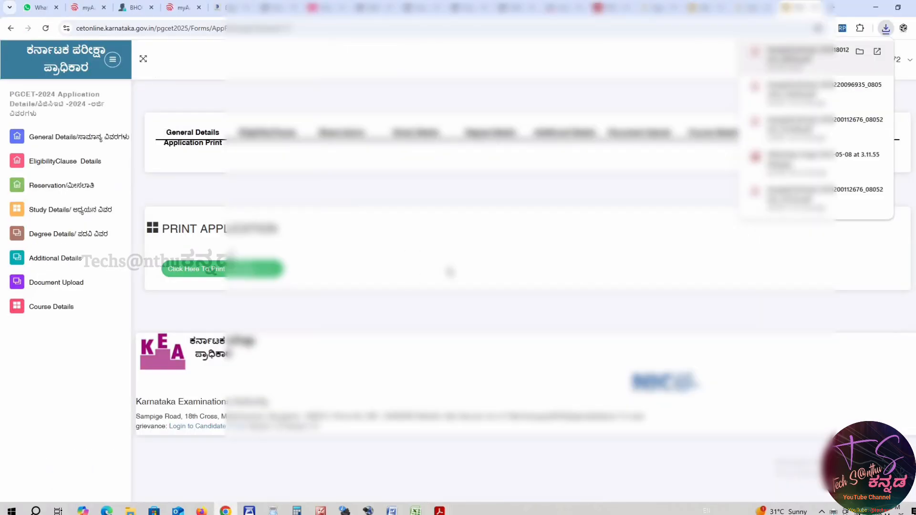
pyautogui.click(68, 143)
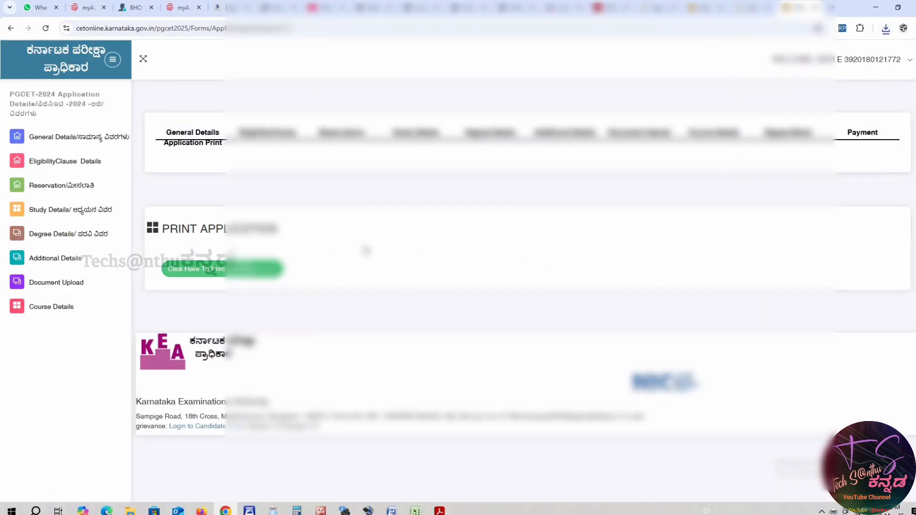